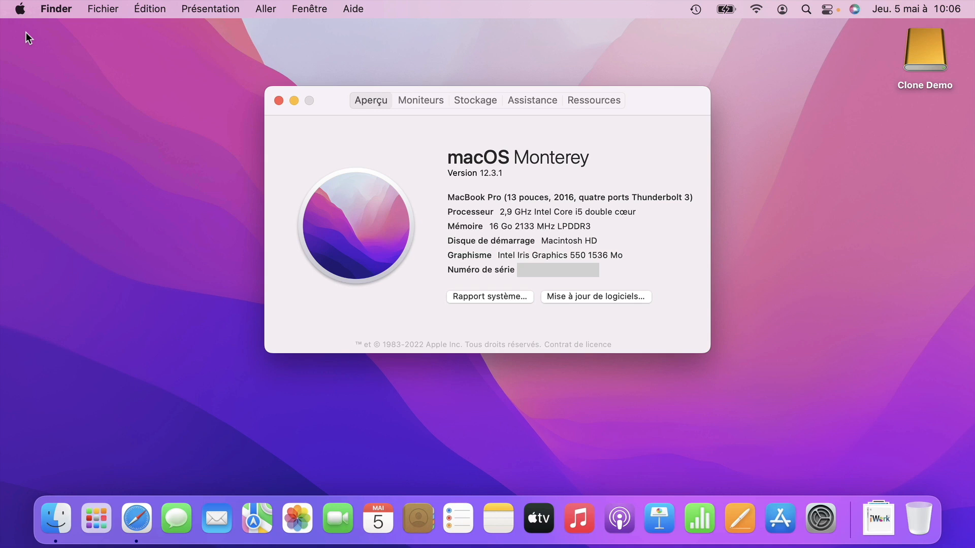
Close the About This Mac window and launch Safari from the Dock.
left_click(278, 100)
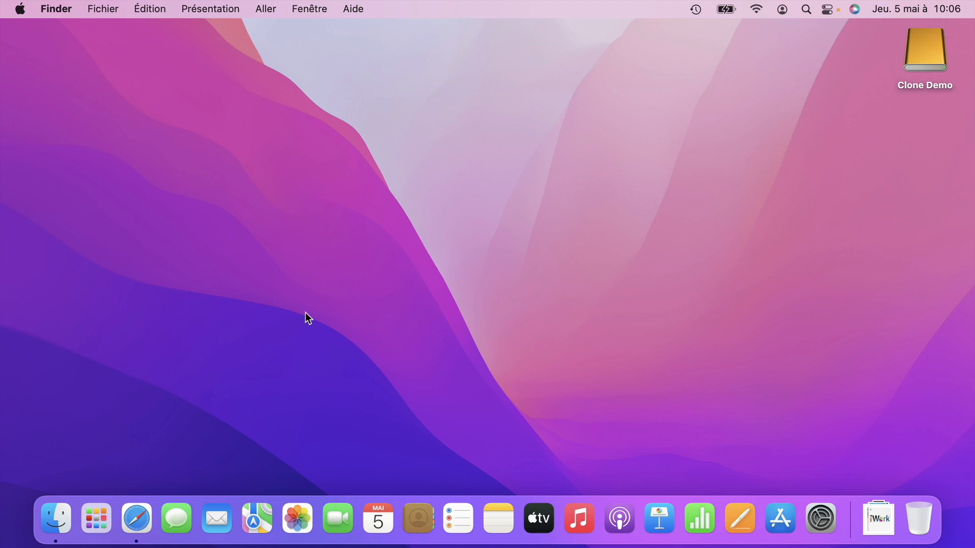
left_click(131, 518)
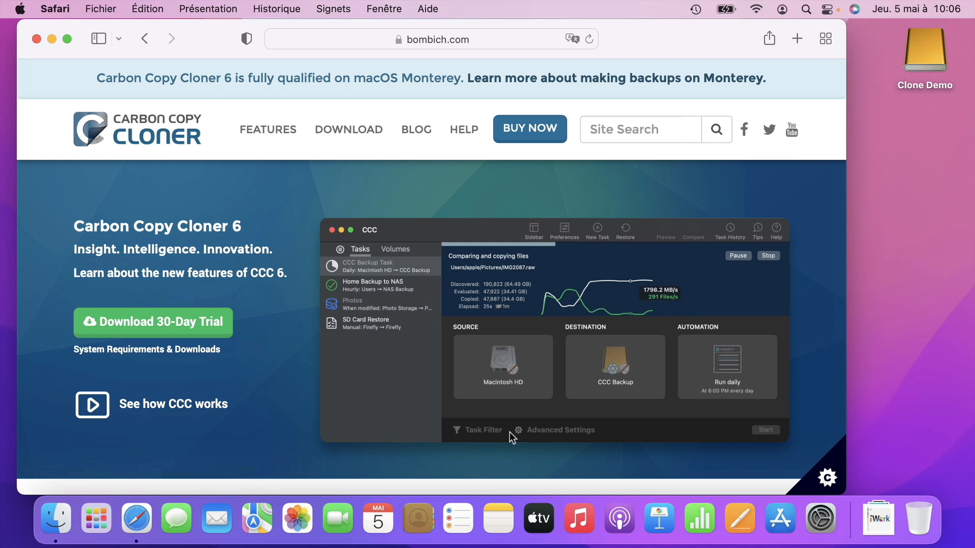
Download the Carbon Copy Cloner 30-day trial from bombich.com, allowing downloads from the site.
left_click(151, 316)
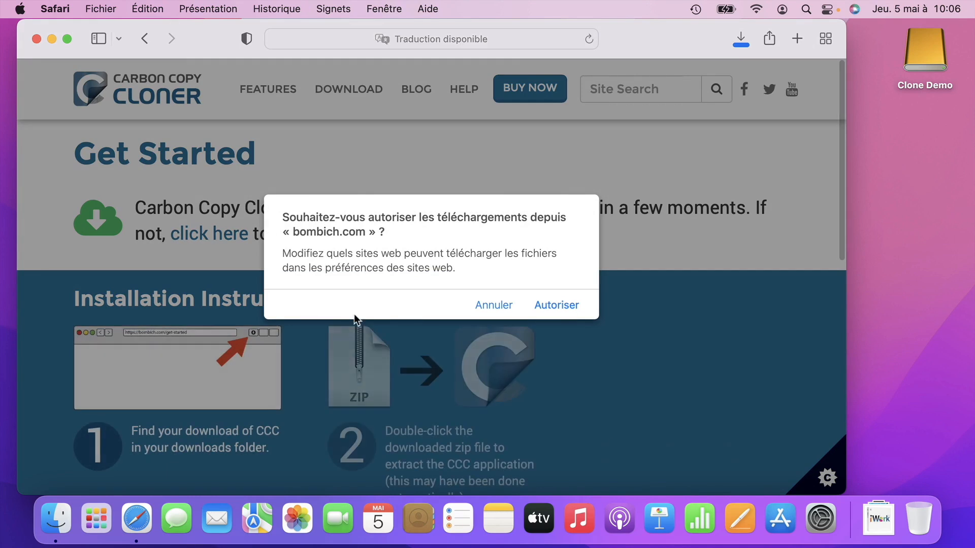
left_click(556, 307)
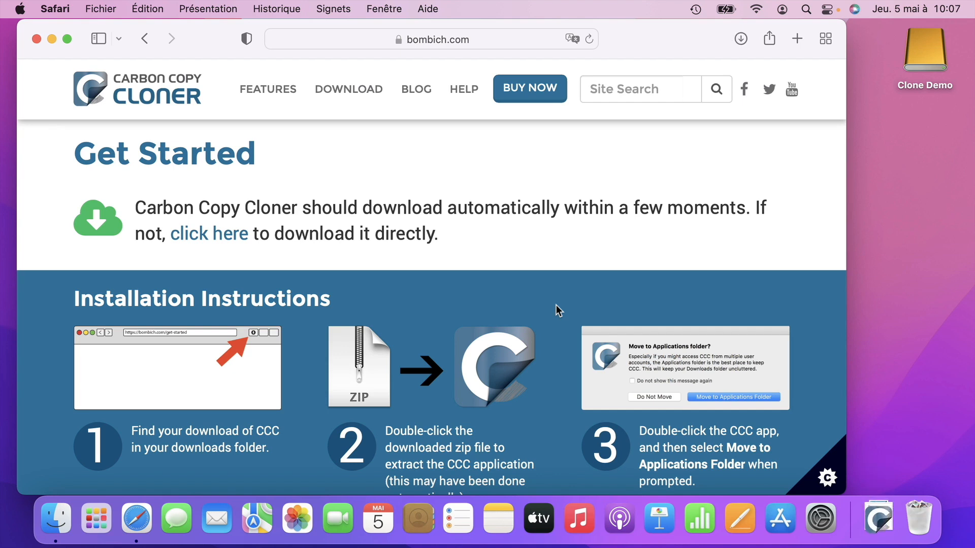
left_click(55, 518)
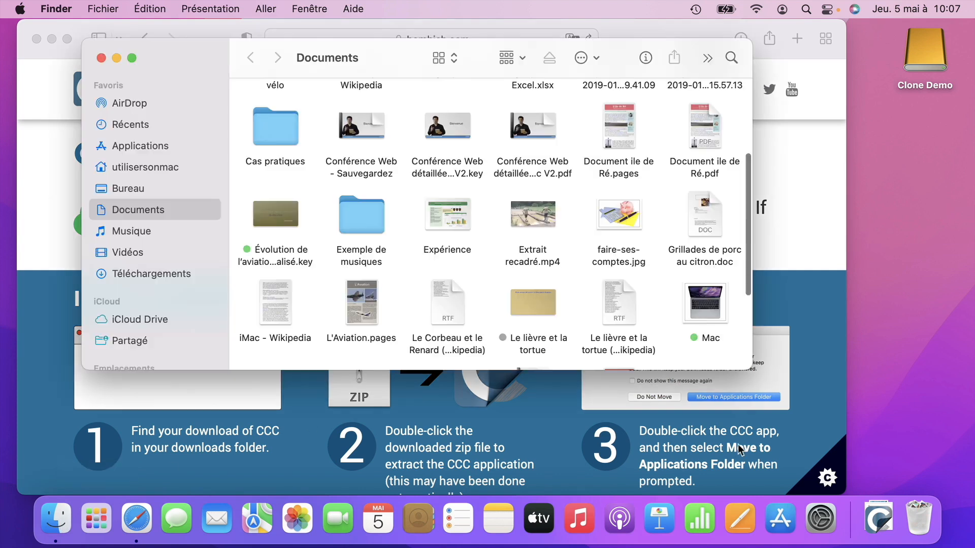
Move the downloaded Carbon Copy Cloner into Applications, select it, and open System Preferences.
left_click(879, 518)
left_click_drag(878, 495, 158, 148)
left_click(158, 147)
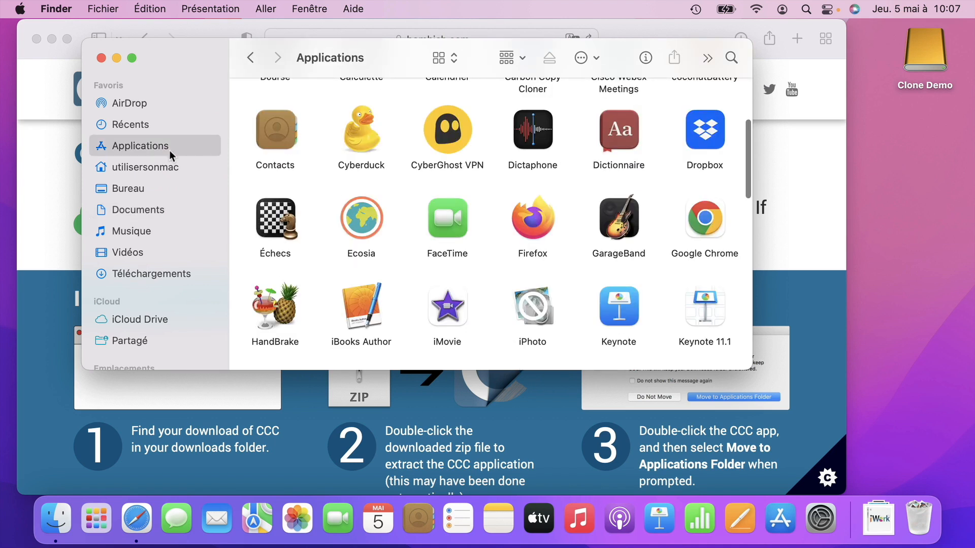
scroll(418, 265, "up", 3)
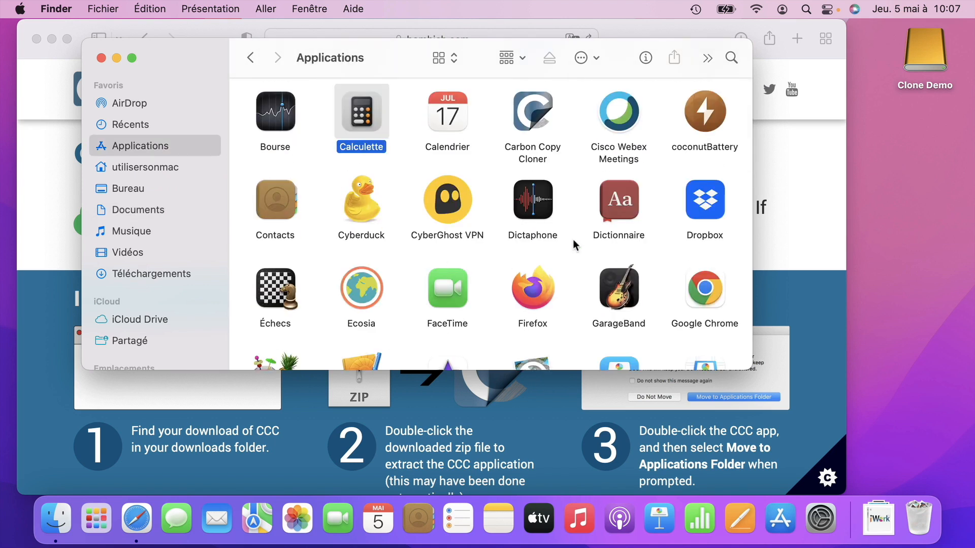
left_click(532, 134)
scroll(532, 134, "up", 2)
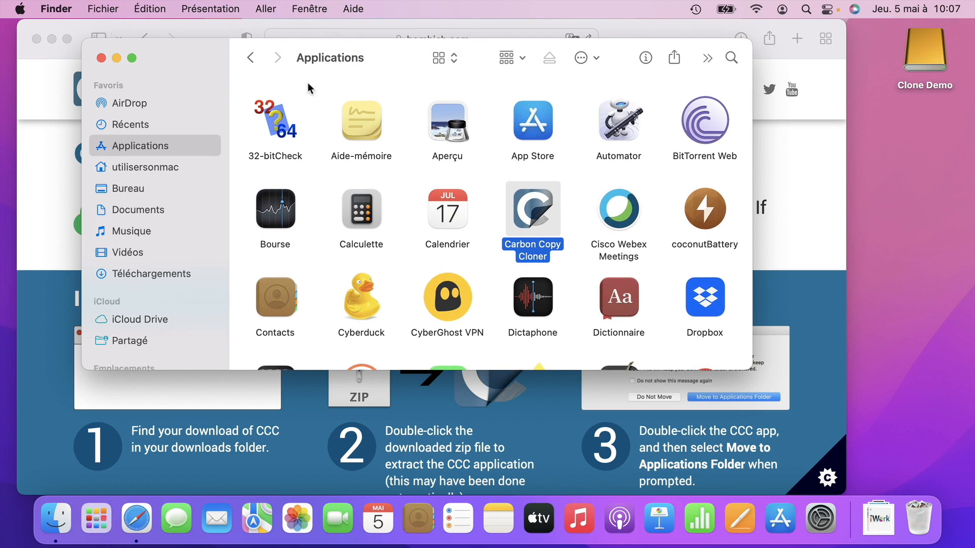
left_click(23, 9)
left_click(33, 57)
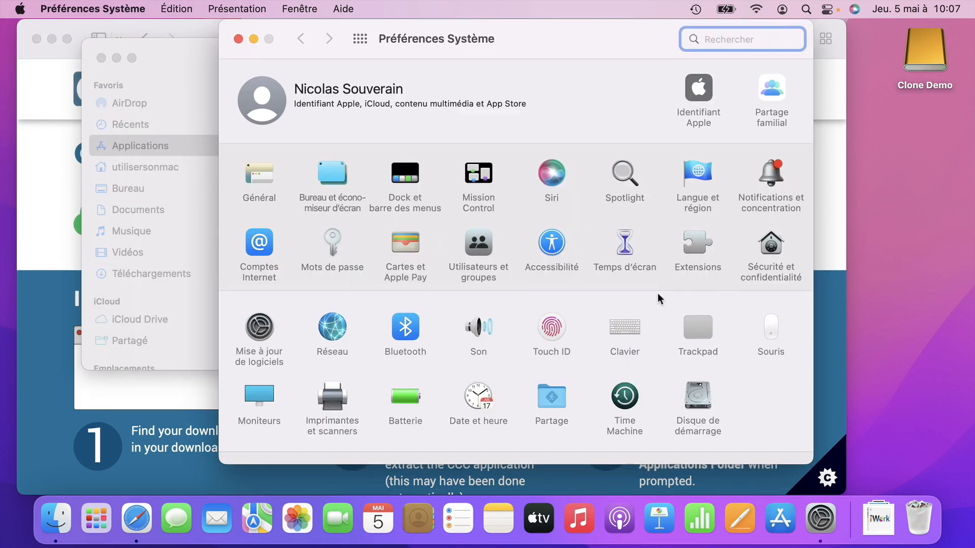
Confirm Carbon Copy Cloner appears under Security & Privacy's Full Disk Access, then close preferences.
left_click(772, 248)
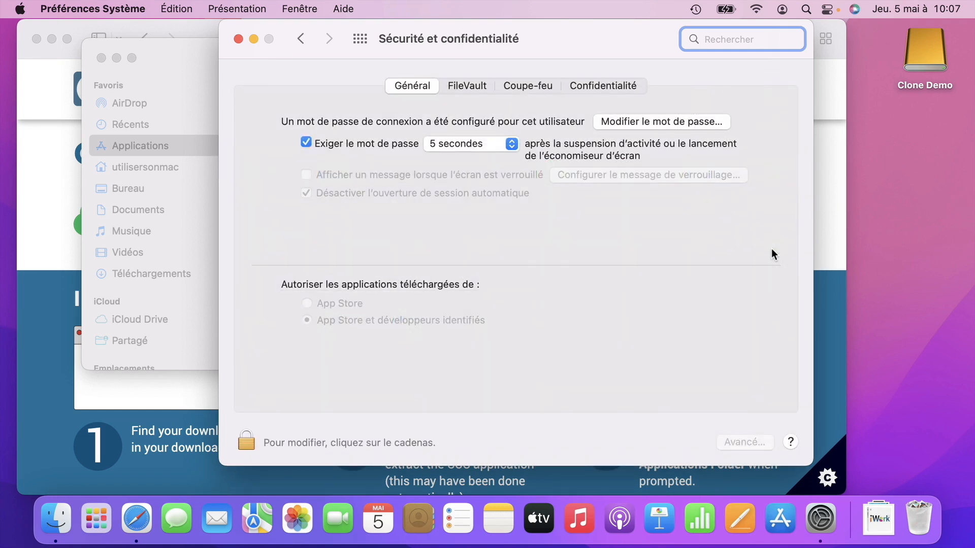
left_click(608, 84)
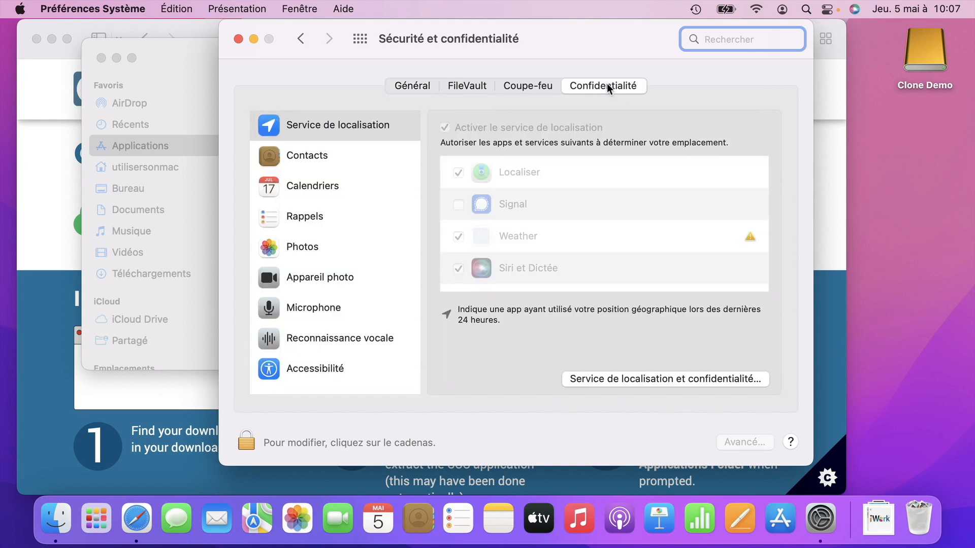
scroll(348, 249, "down", 5)
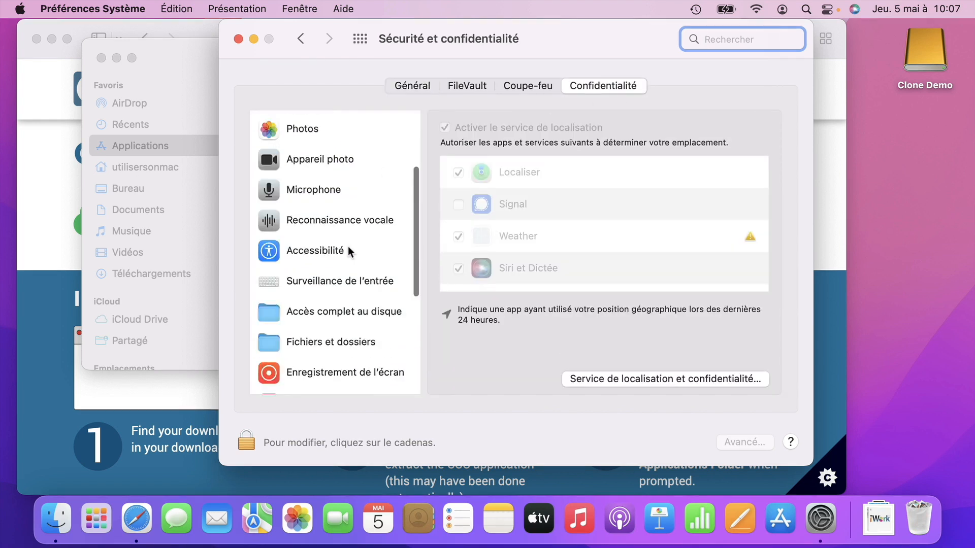
left_click(349, 203)
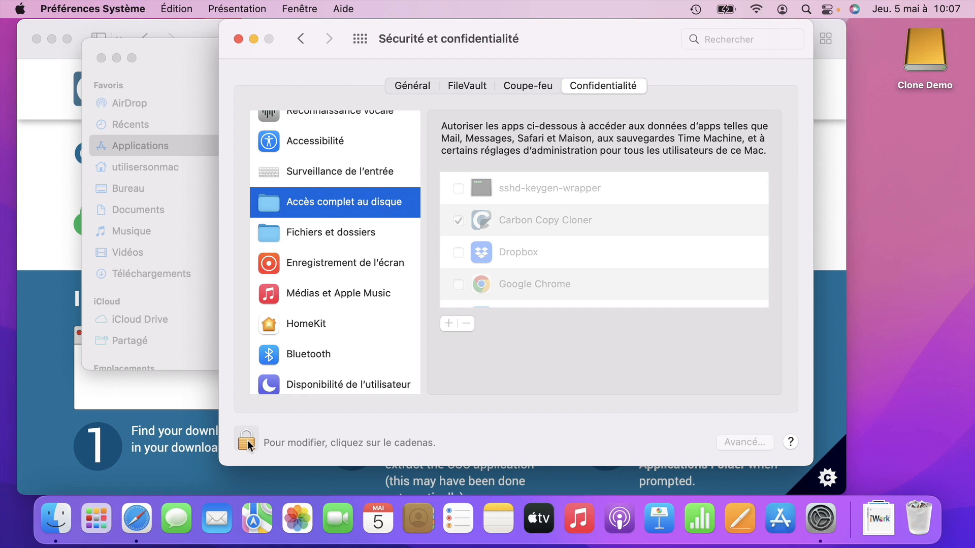
left_click(238, 38)
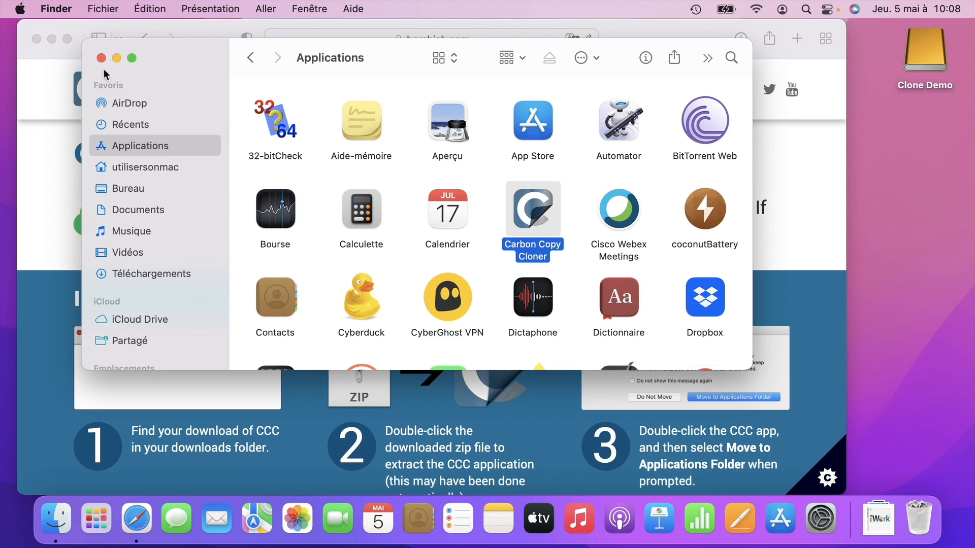
Open a second Finder window listing Clone Demo, Macintosh HD and Réseau, then refocus Applications.
left_click(97, 8)
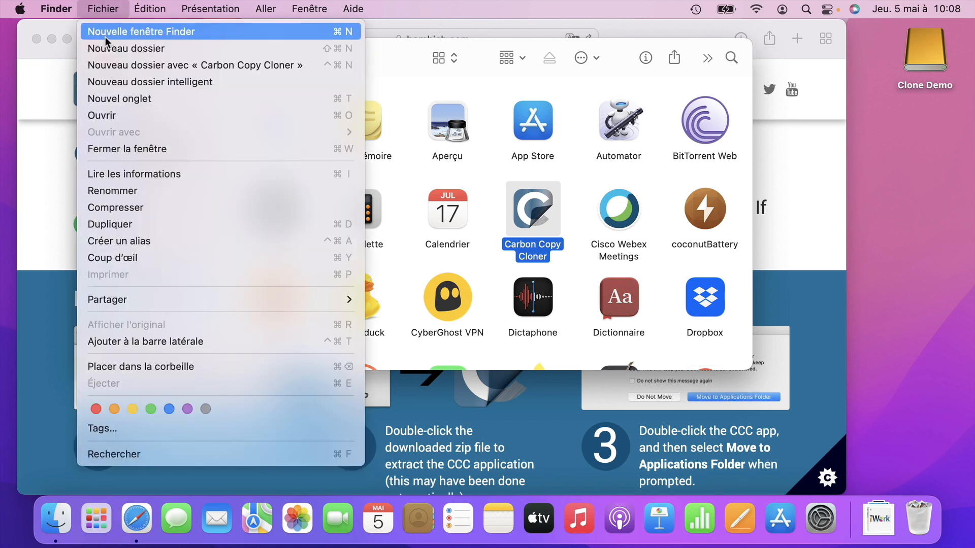
left_click(106, 32)
left_click(266, 8)
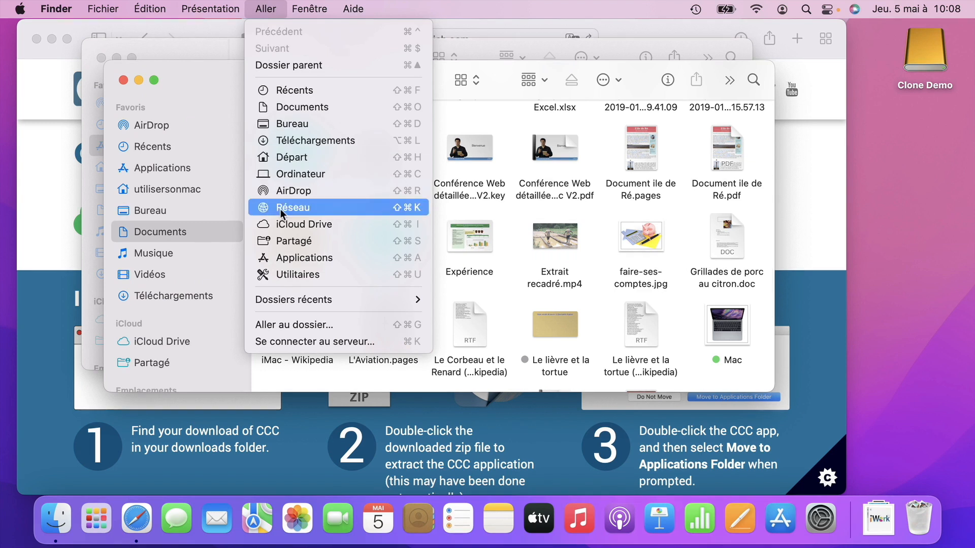
left_click(288, 174)
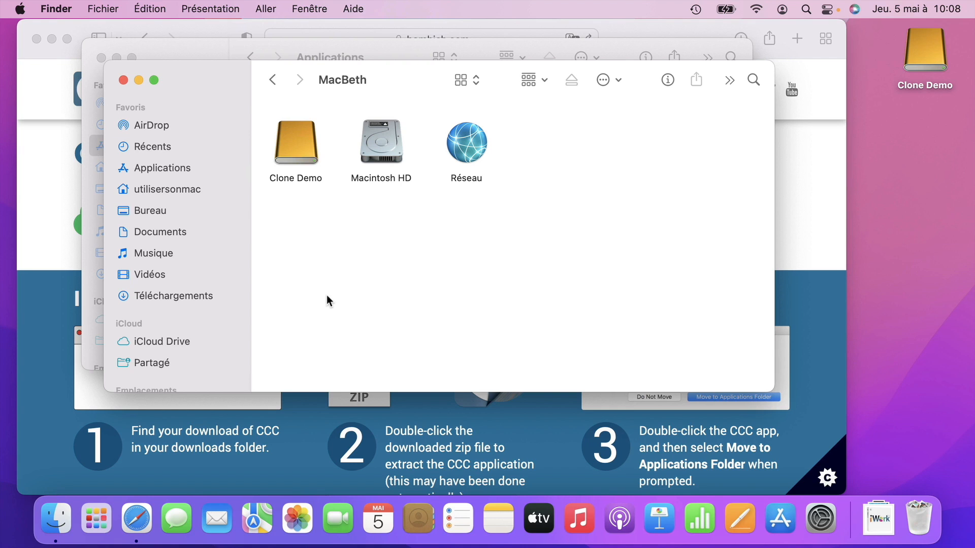
left_click(241, 62)
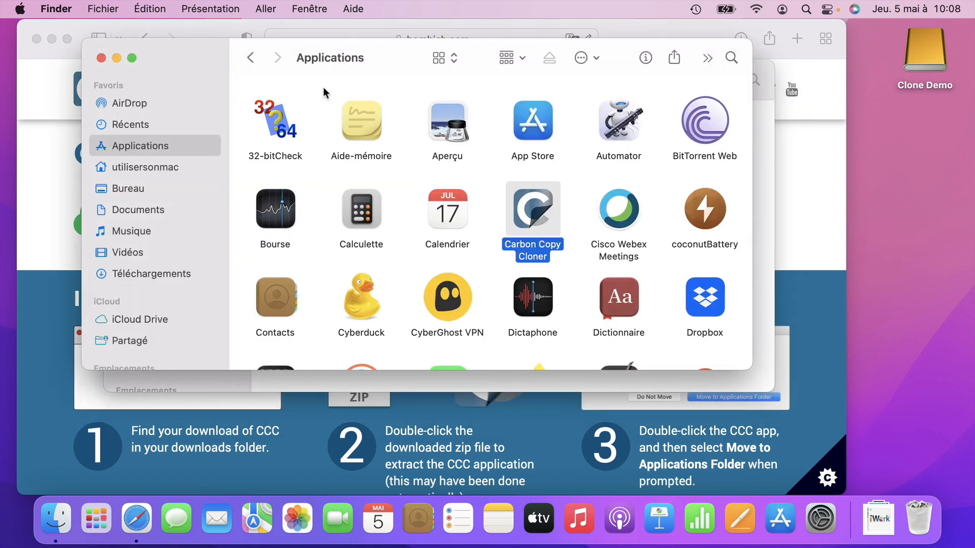
Launch Carbon Copy Cloner, accept its licence, allow volume access and continue with the trial.
double_click(523, 214)
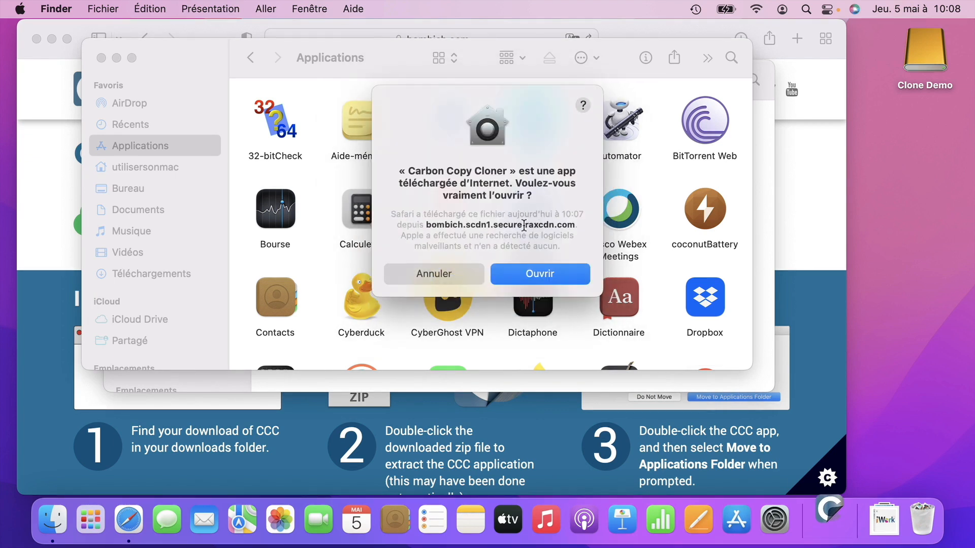
left_click(538, 282)
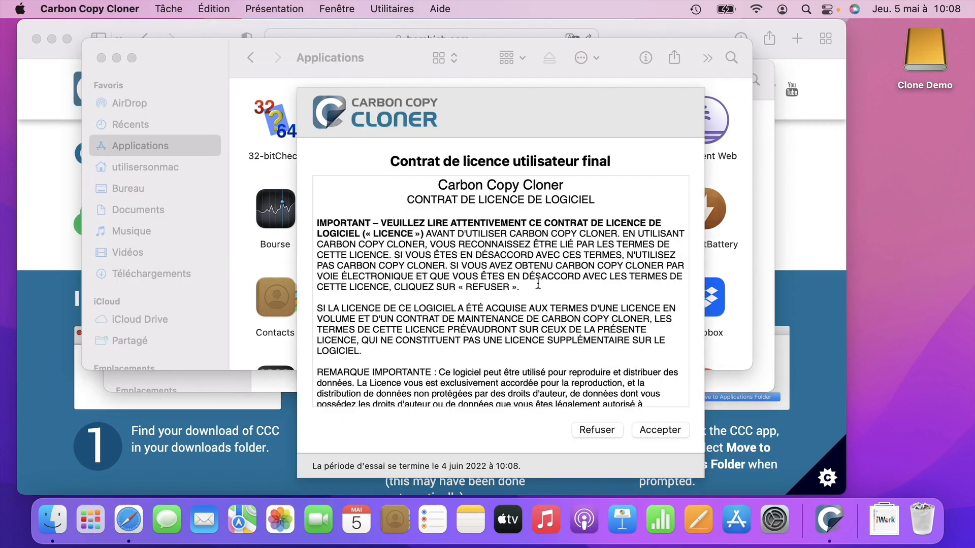
left_click(659, 428)
left_click(515, 381)
left_click(562, 278)
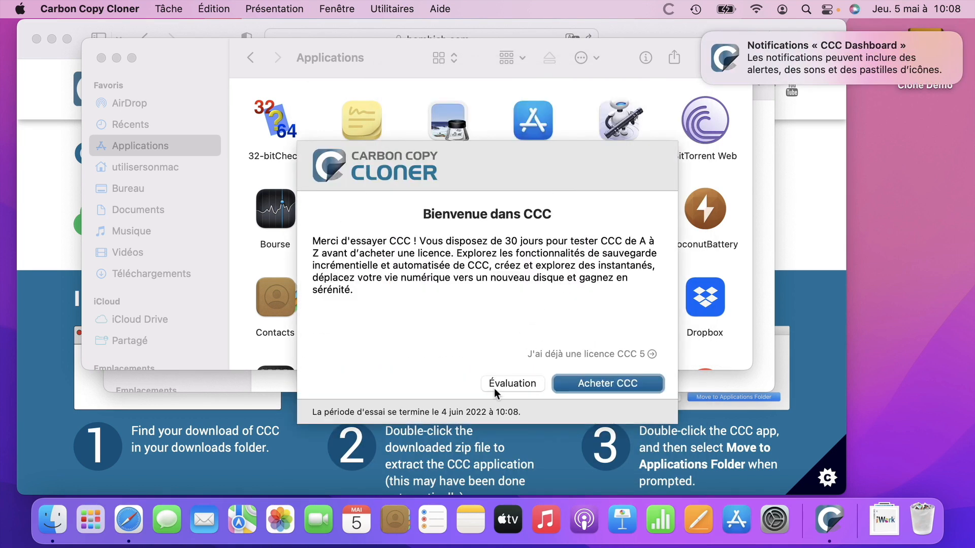
left_click(494, 390)
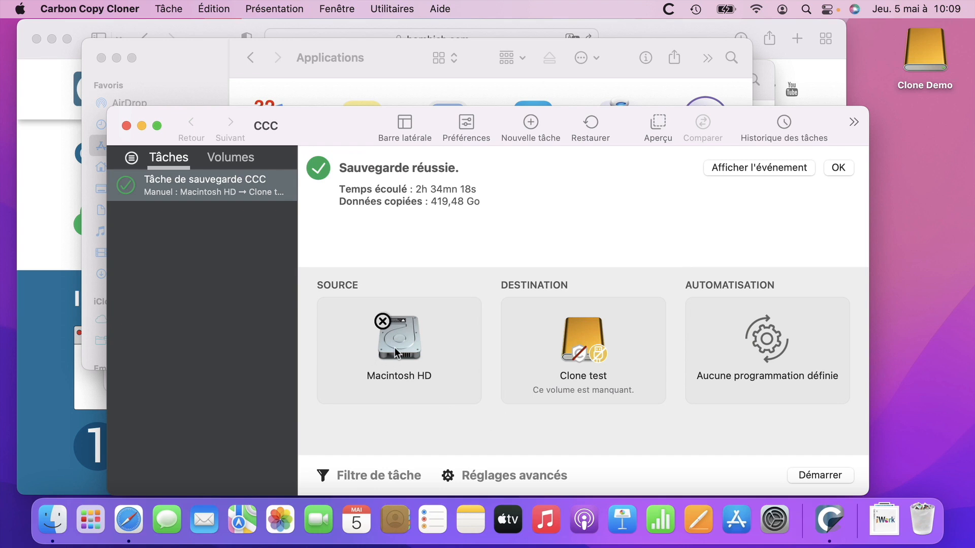
Replace the backup task's source with Macintosh HD, dismissing the audit records warning.
left_click(383, 322)
left_click(576, 383)
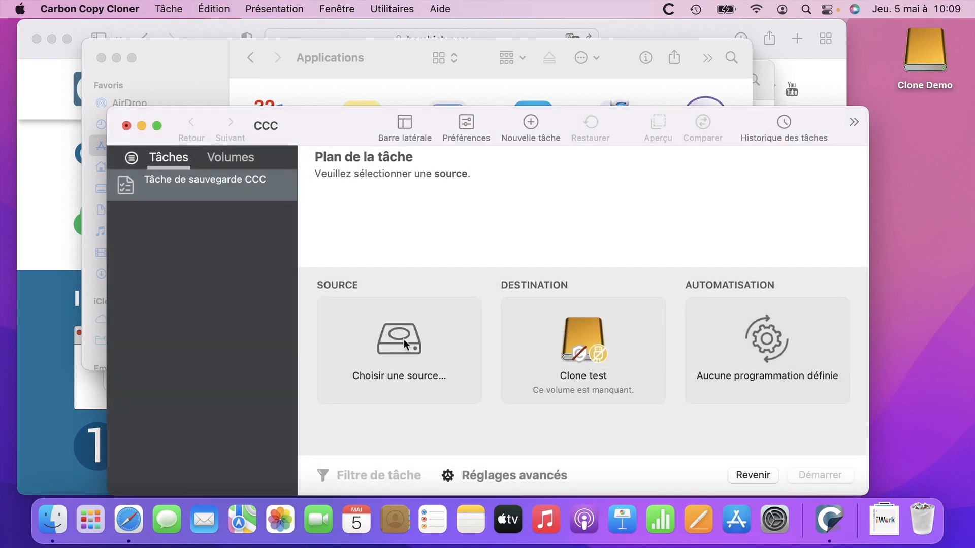
left_click(403, 339)
left_click(153, 398)
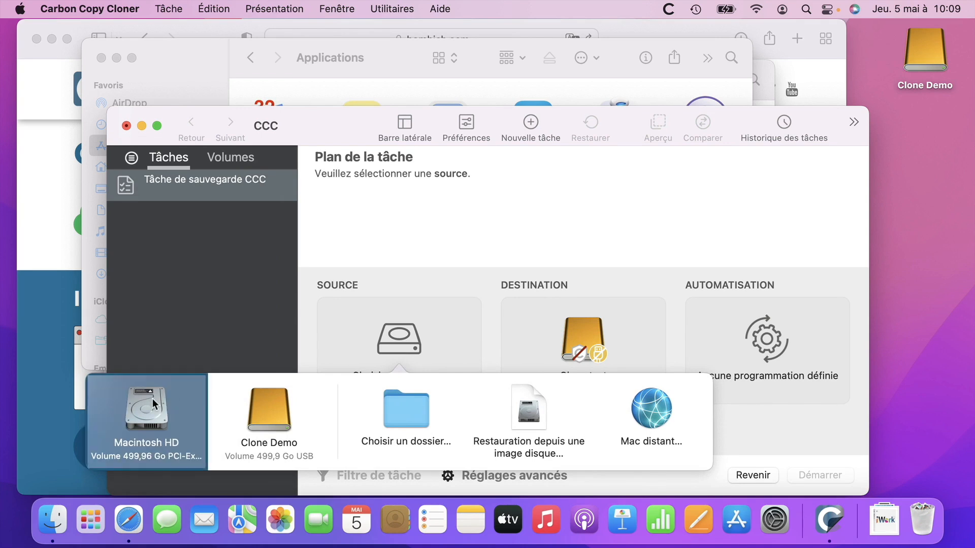
Replace the Clone test destination with Clone Demo and move the window higher.
left_click(565, 322)
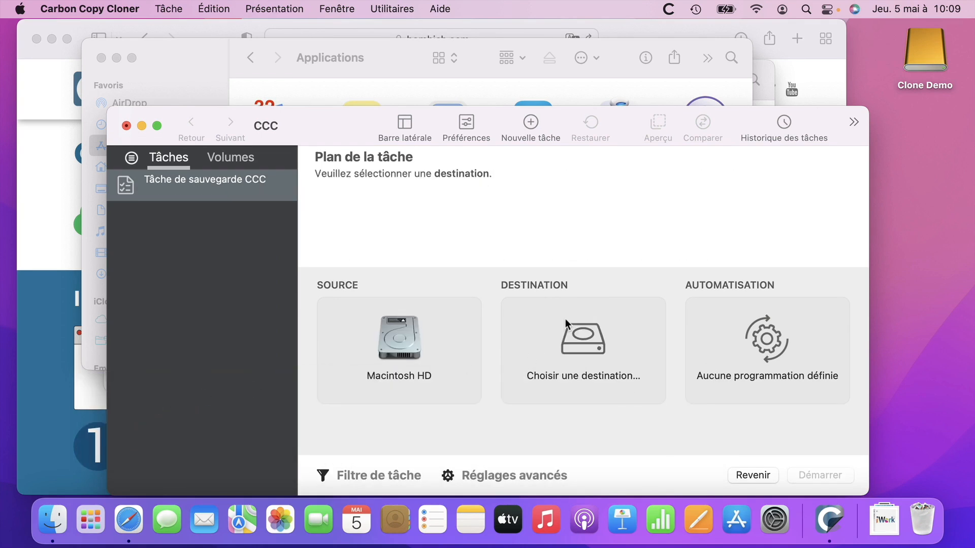
left_click(581, 347)
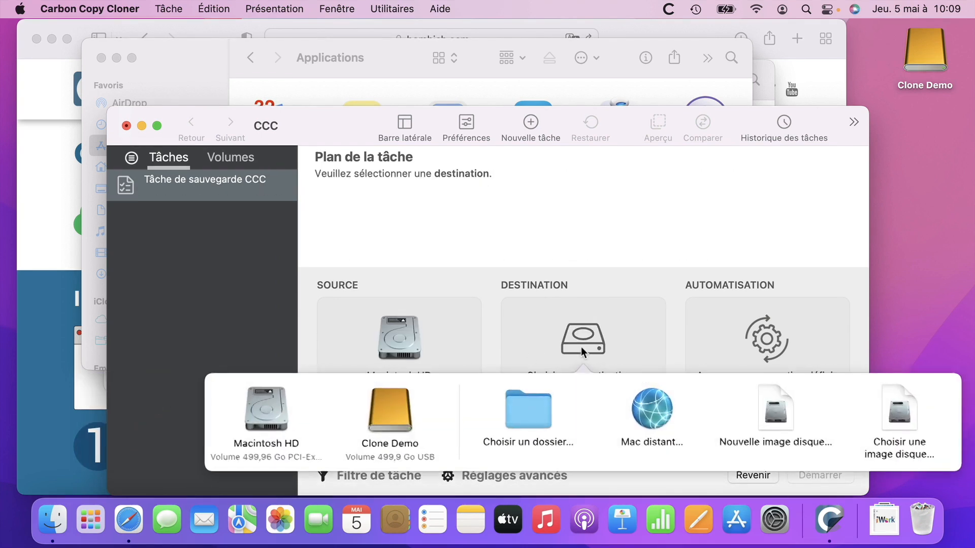
left_click(401, 415)
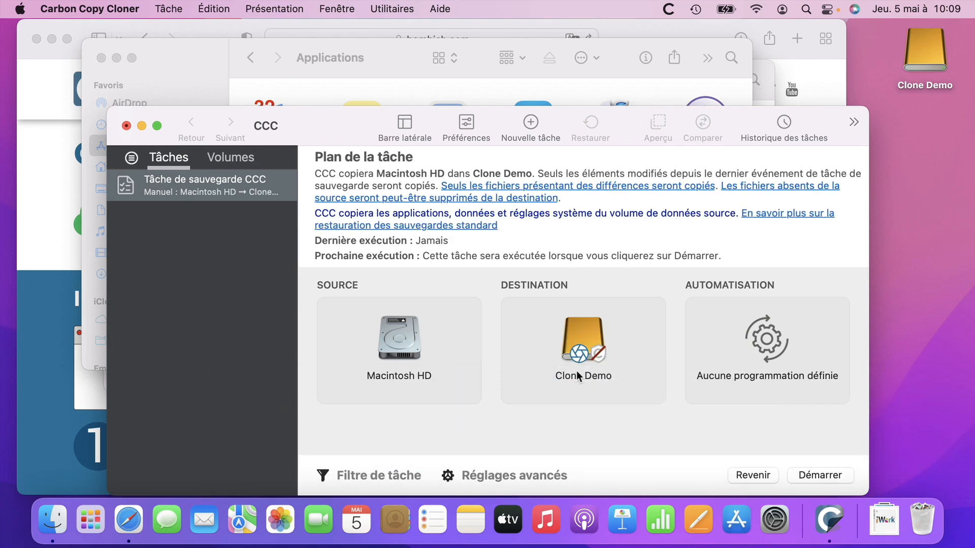
left_click_drag(355, 130, 348, 76)
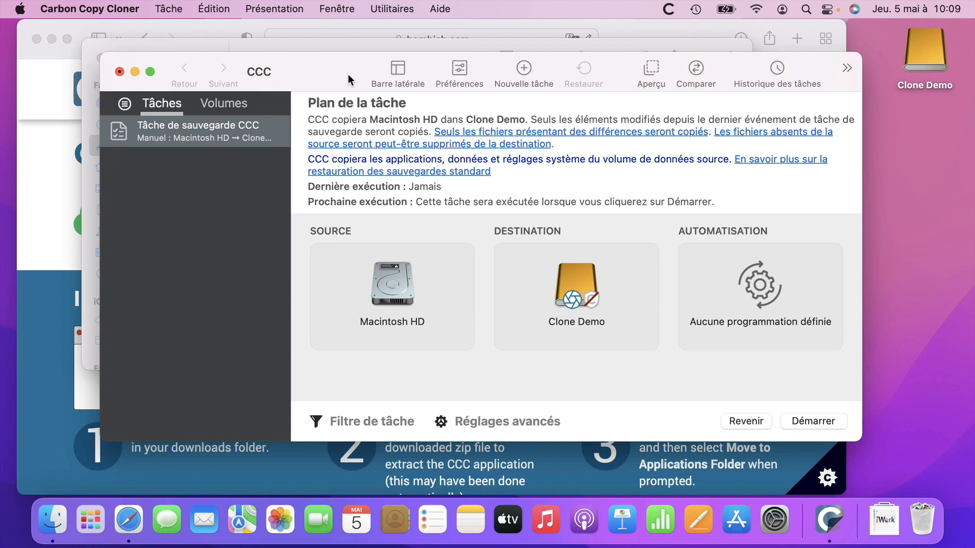
Run the legacy bootable copy assistant on Clone Demo, allow erasing it, and start the clone.
mouse_move(562, 267)
left_click(582, 298)
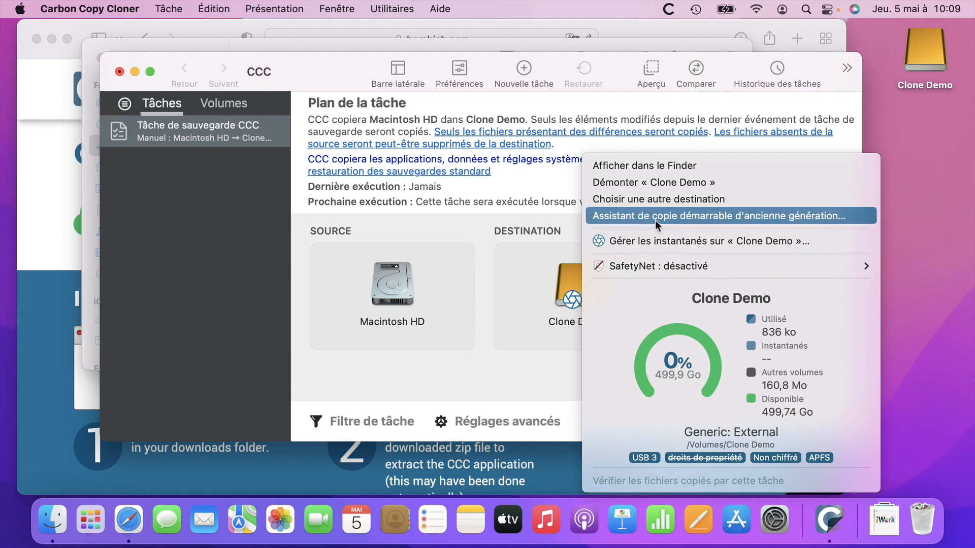
left_click(712, 217)
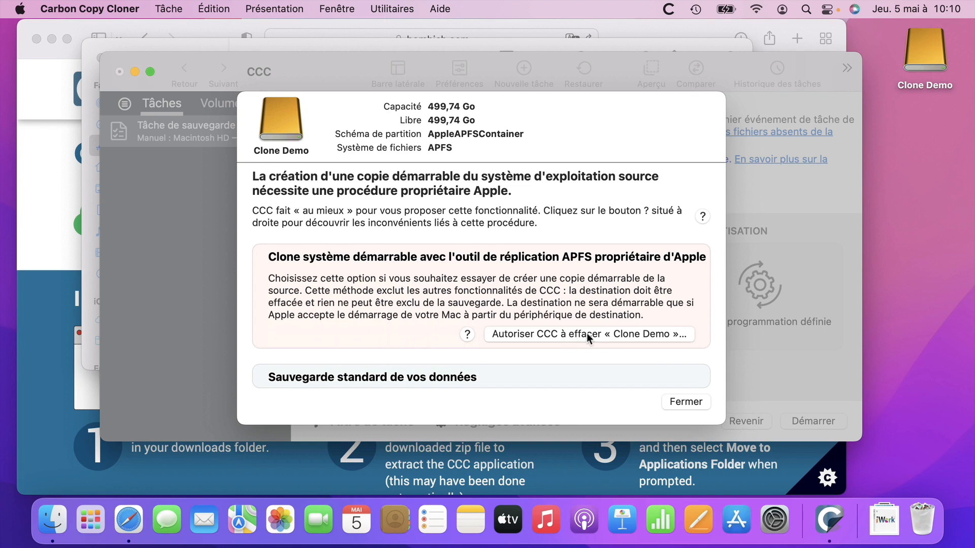
left_click(632, 333)
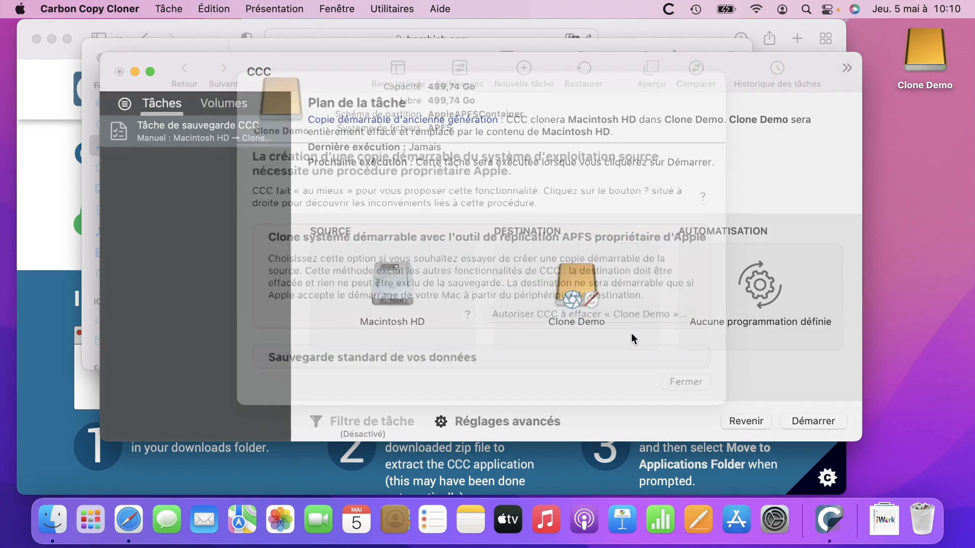
left_click(809, 420)
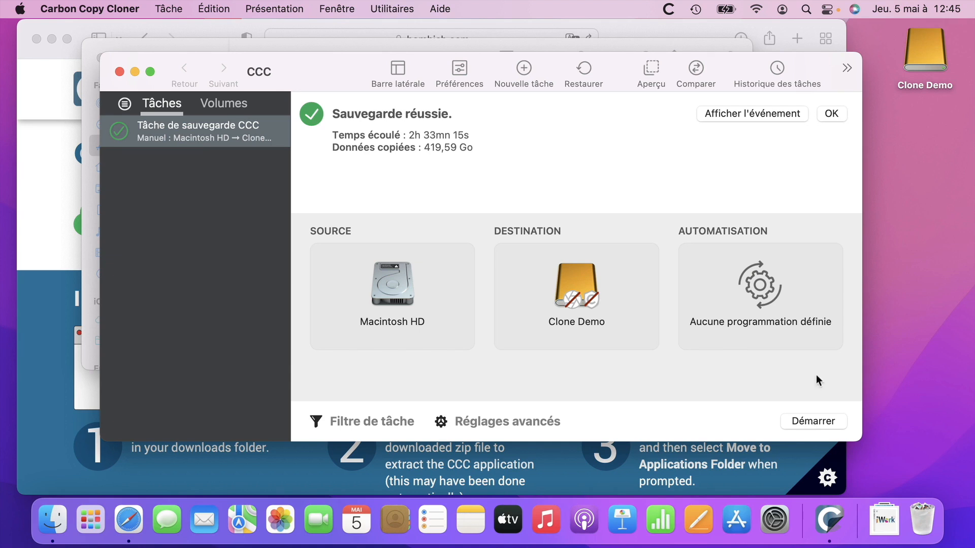
Open the Clone Demo drive from the desktop and reposition its window down and right.
double_click(925, 40)
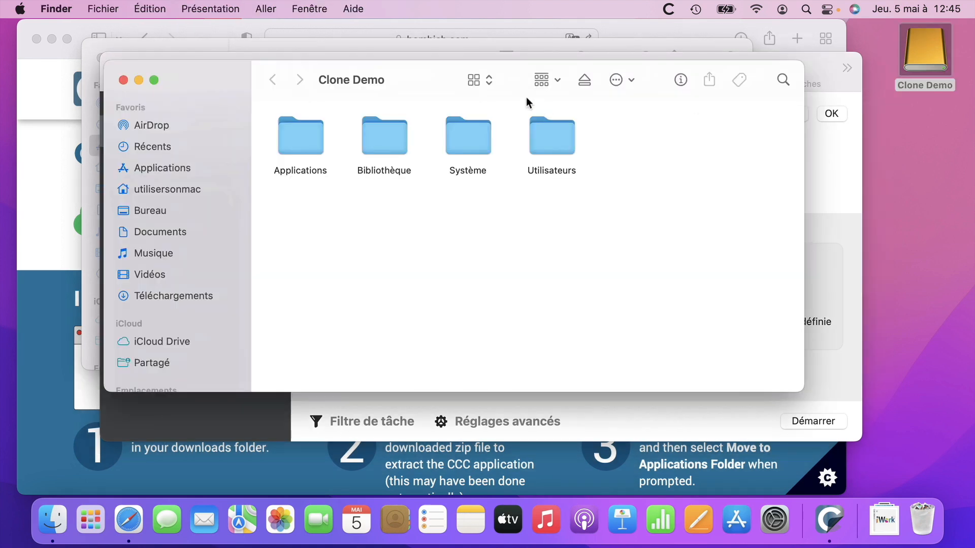
left_click_drag(435, 68, 544, 138)
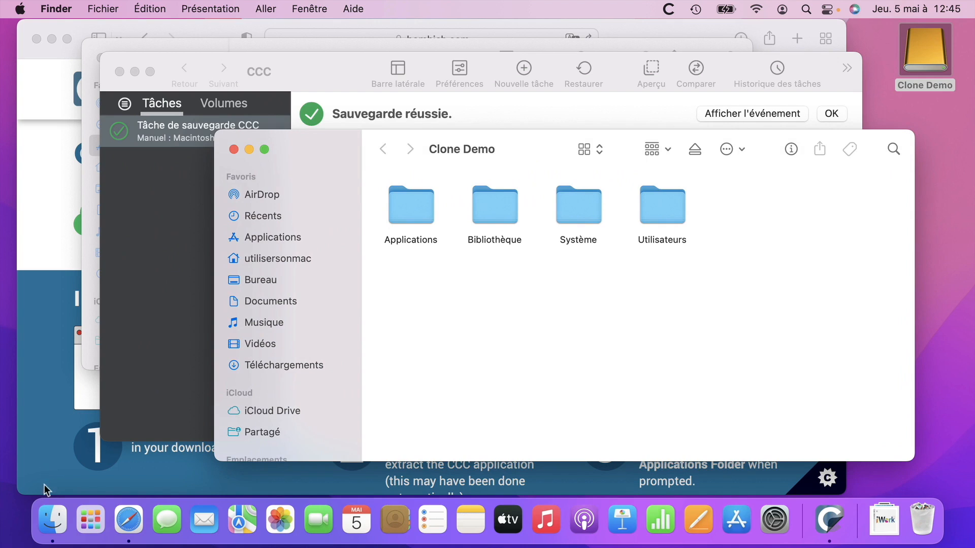
left_click(50, 519)
left_click(224, 78)
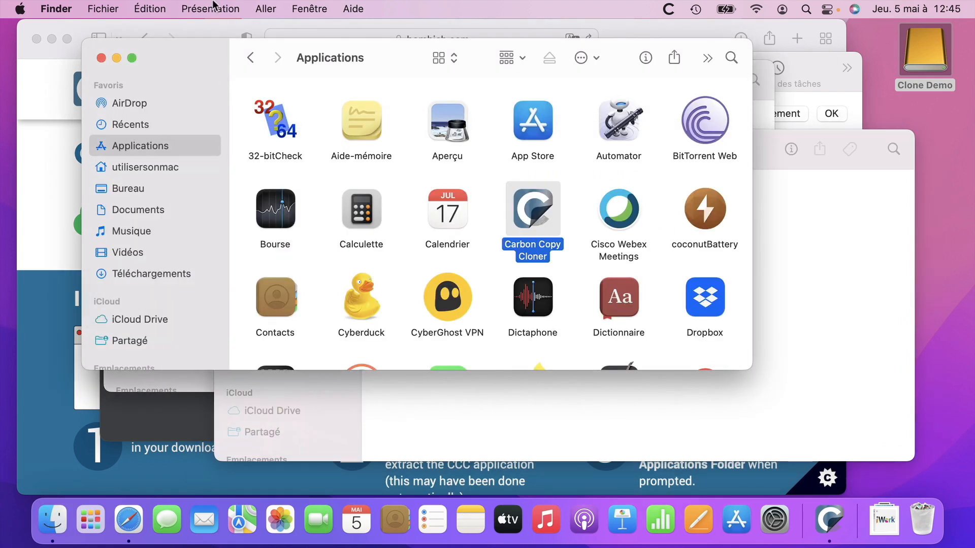
Open Macintosh HD via Go > Computer and compare it with the Clone Demo window.
left_click(266, 9)
left_click(300, 174)
double_click(359, 120)
left_click(818, 310)
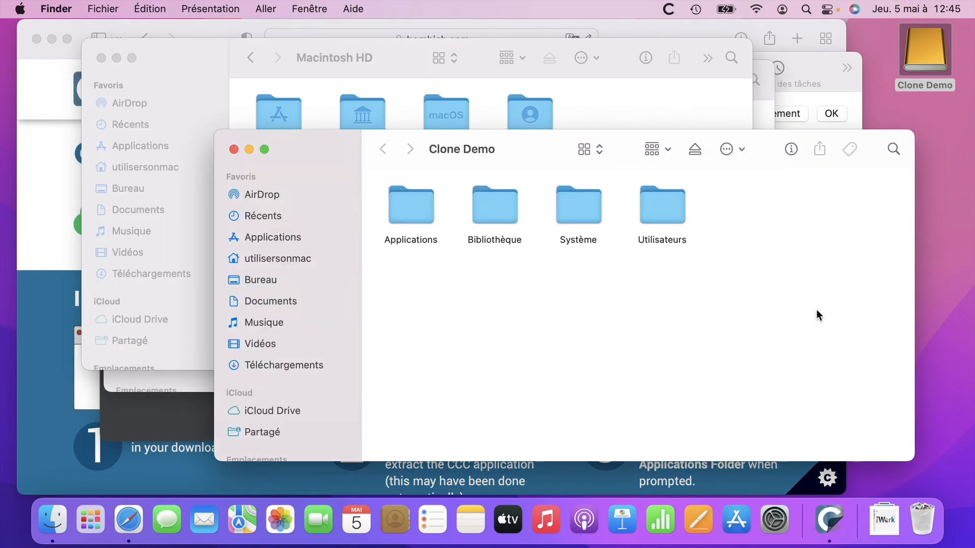
left_click(596, 101)
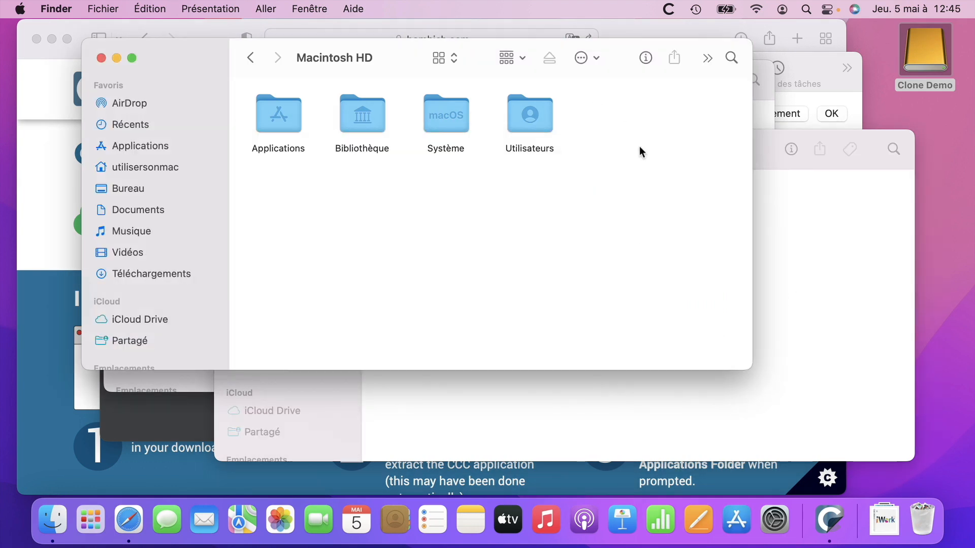
left_click(773, 269)
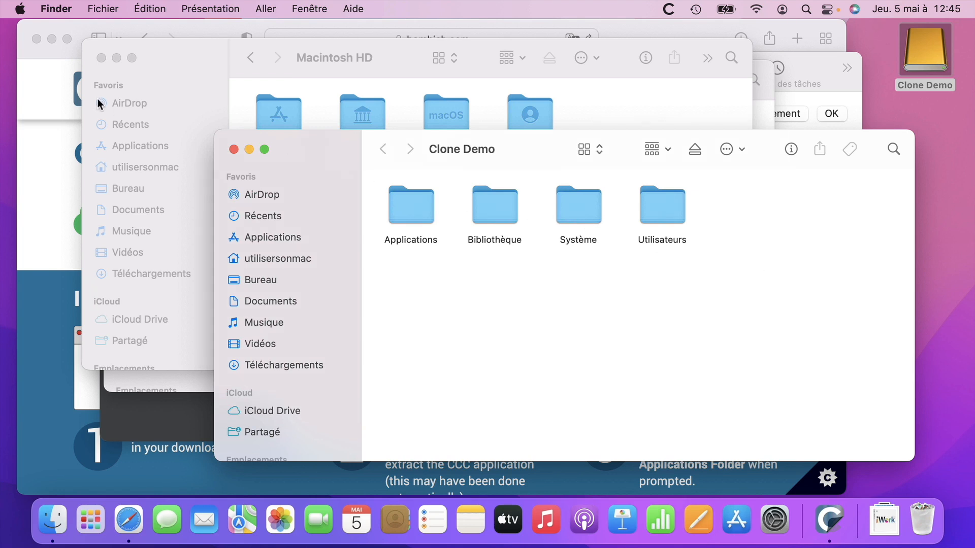
Unlock the Startup Disk pane and choose Clone Demo (macOS 12.3.1) as the startup disk.
left_click(20, 9)
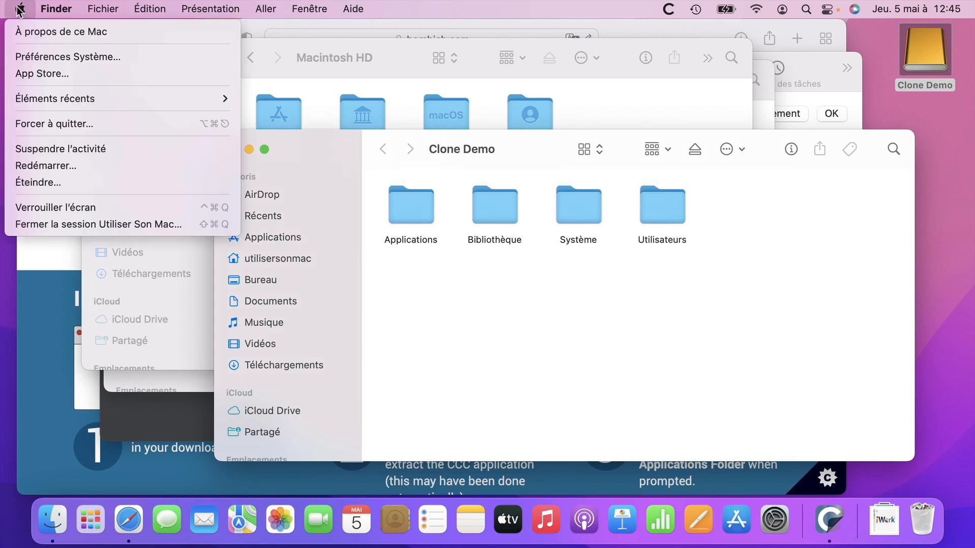
left_click(130, 59)
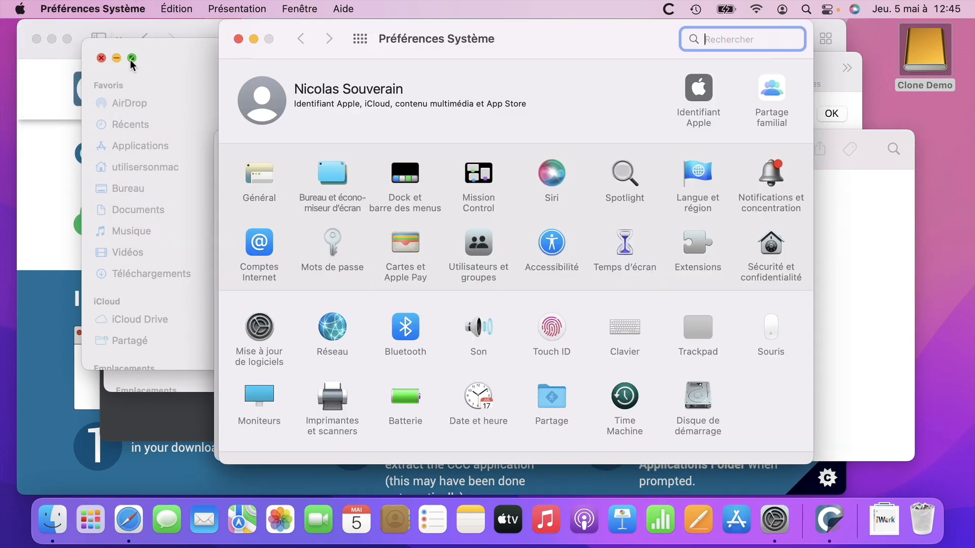
left_click(699, 405)
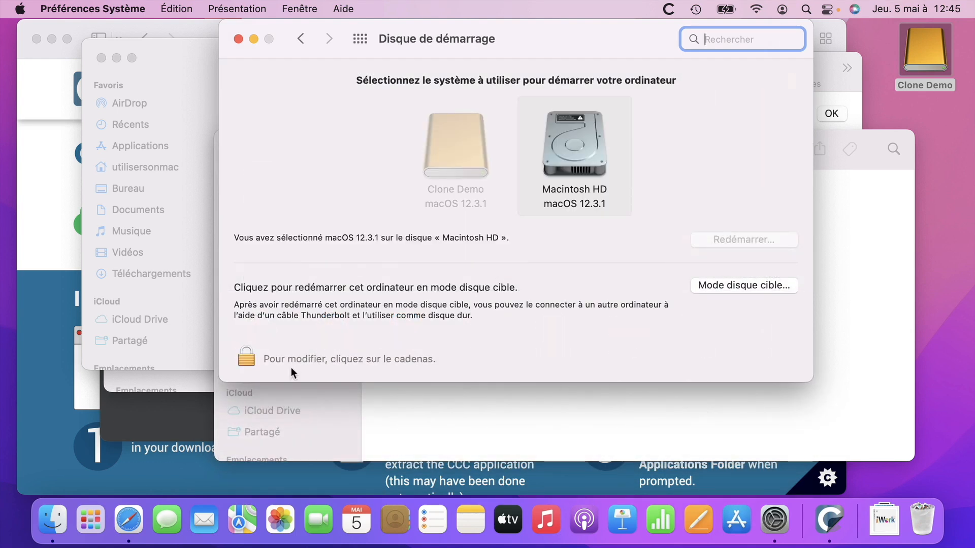
left_click(246, 360)
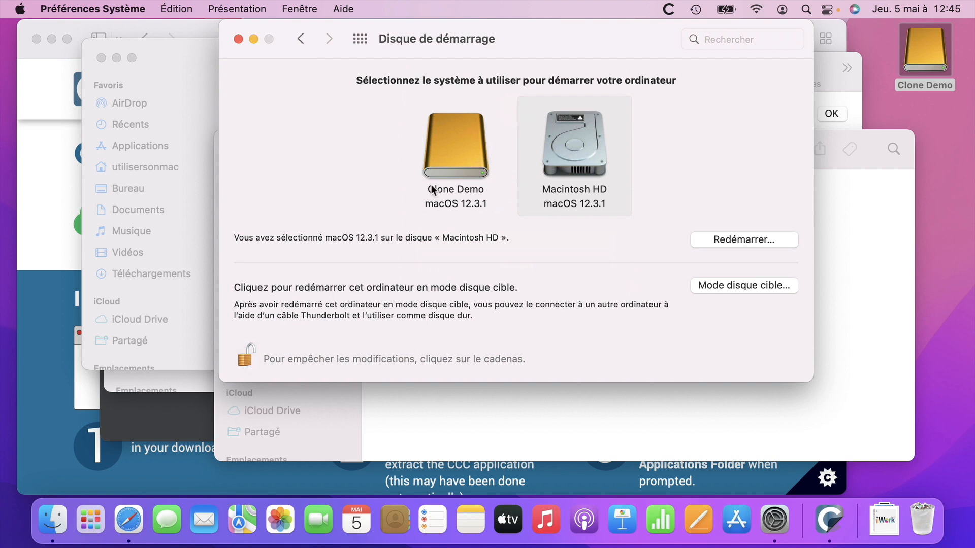
left_click(446, 160)
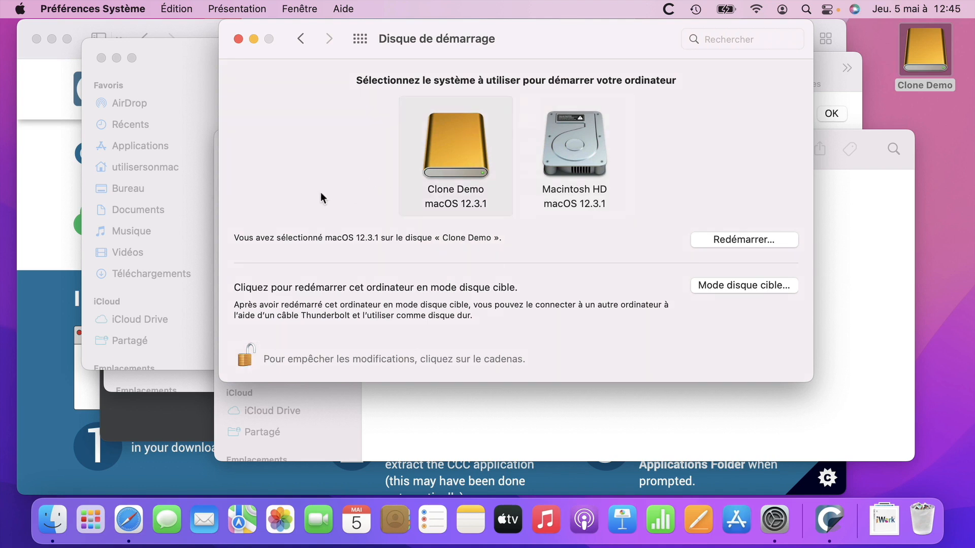